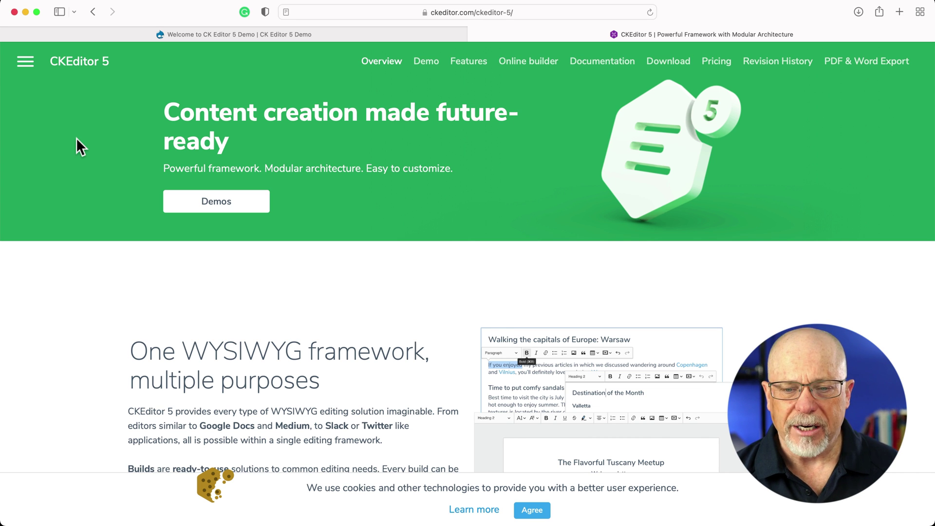
- Skim the CKEditor 5 feature overview, then return to the 'Welcome to CK Editor 5 Demo' tab
scroll(77, 137, down, 1)
scroll(100, 221, up, 1)
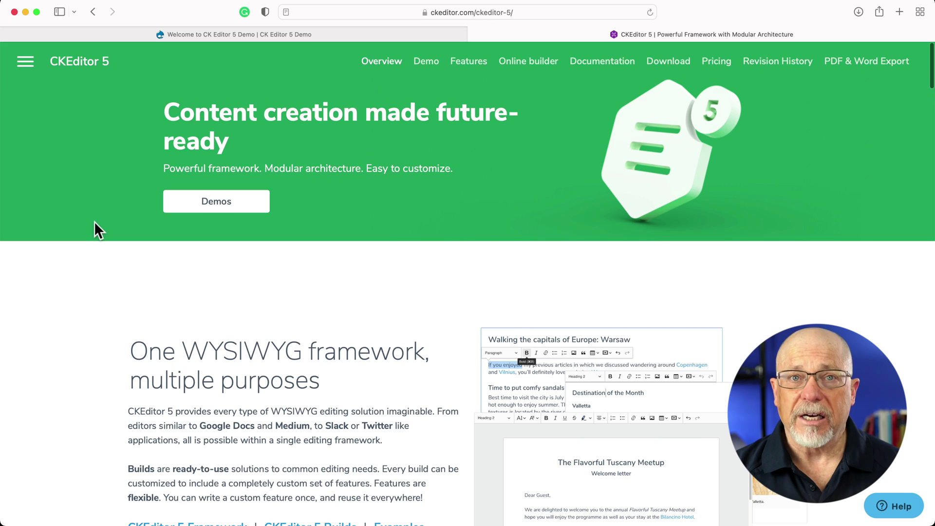
scroll(95, 223, down, 8)
scroll(95, 228, down, 12)
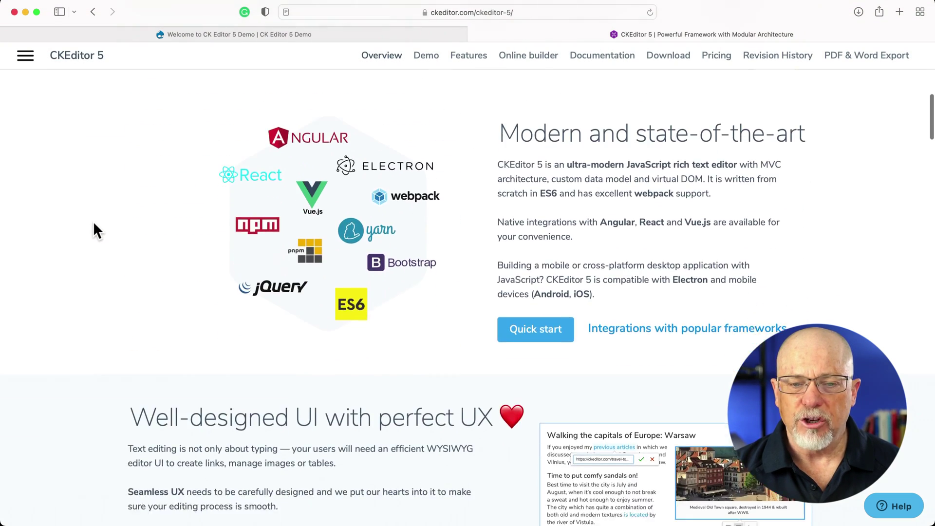
scroll(95, 228, down, 4)
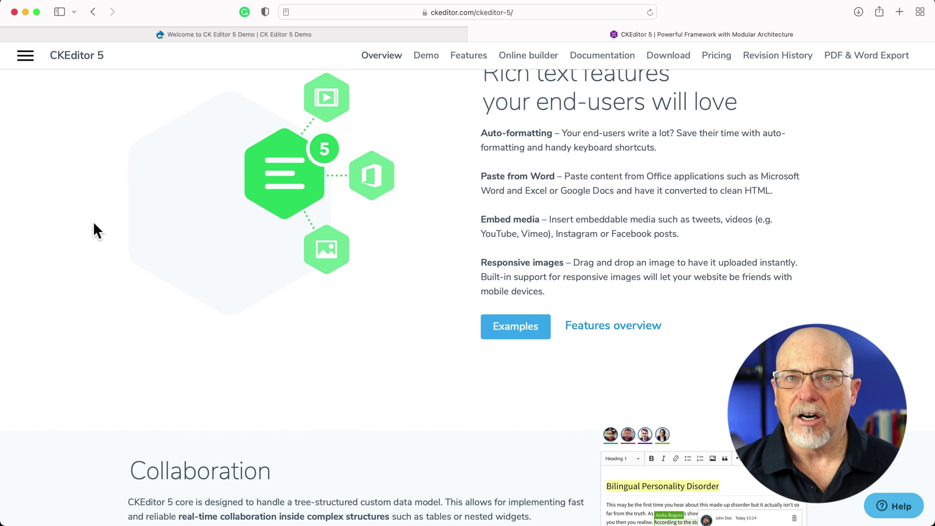
key(ctrl+shift+Tab)
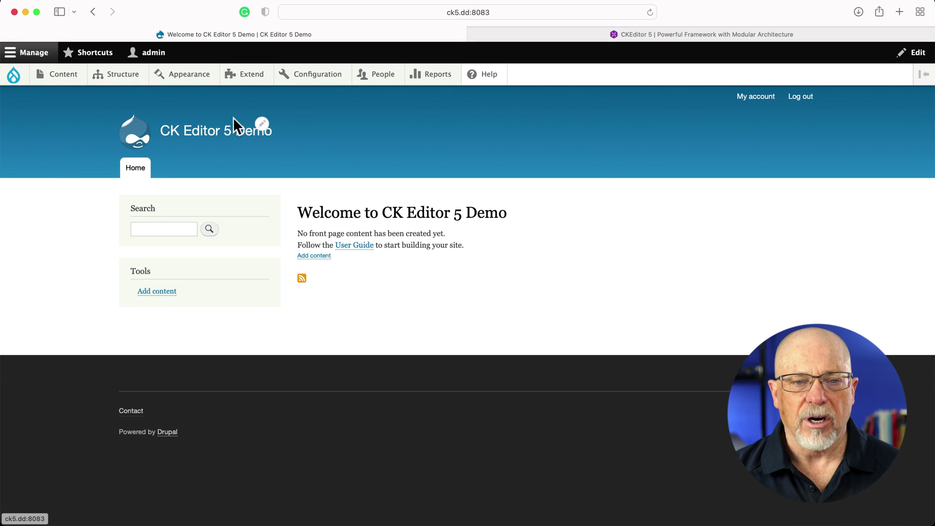
- Install the experimental CKEditor 5 core module from Extend, confirming the experimental warning
click(257, 75)
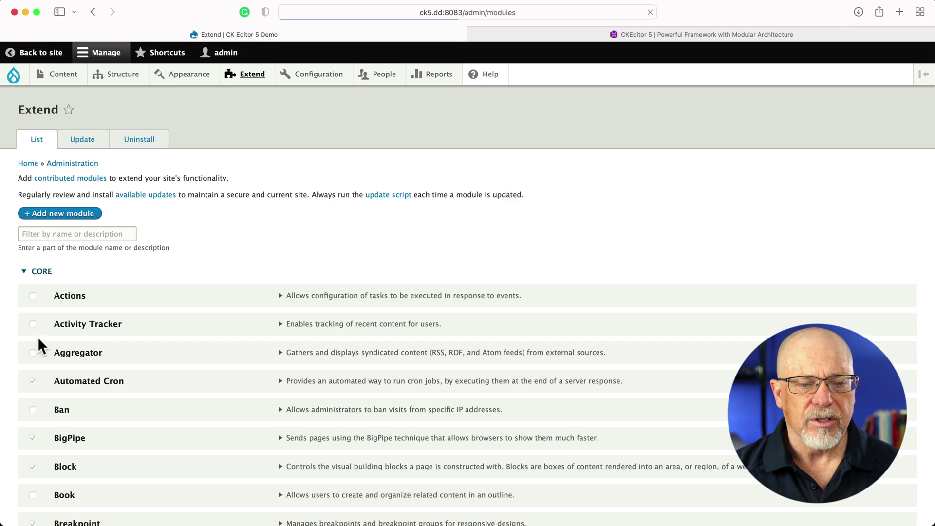
click(45, 271)
click(46, 299)
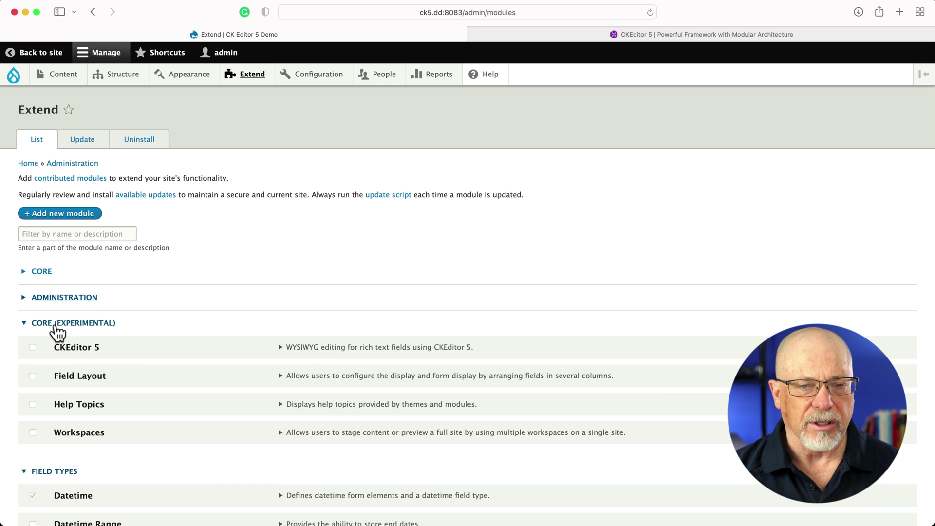
click(32, 347)
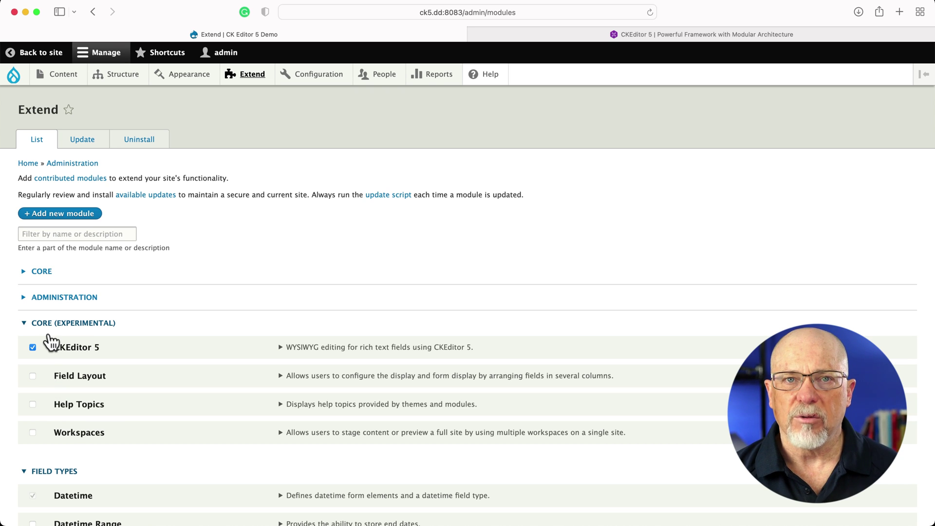
scroll(68, 340, down, 20)
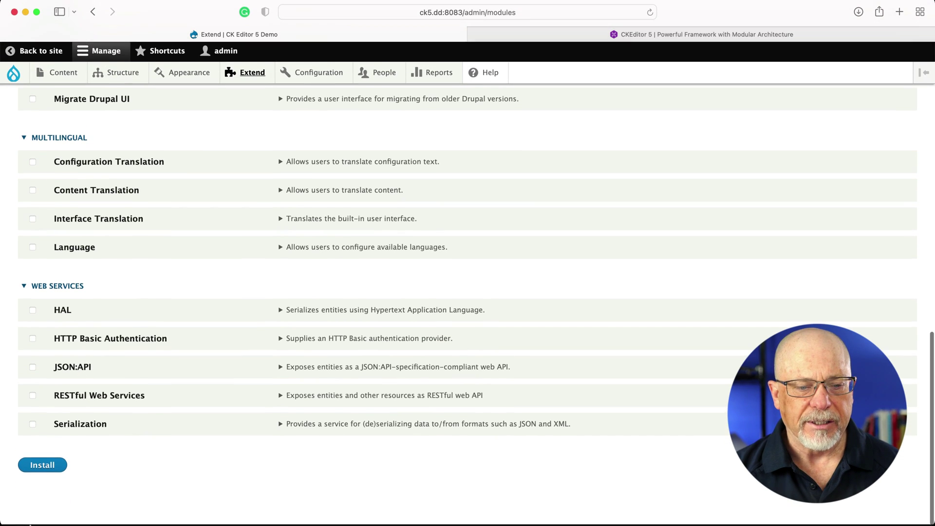
click(41, 464)
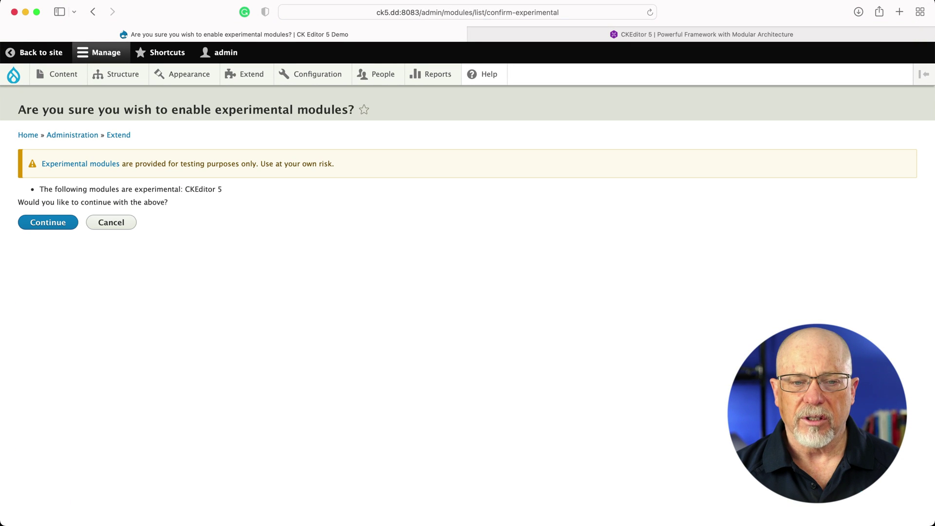
click(41, 227)
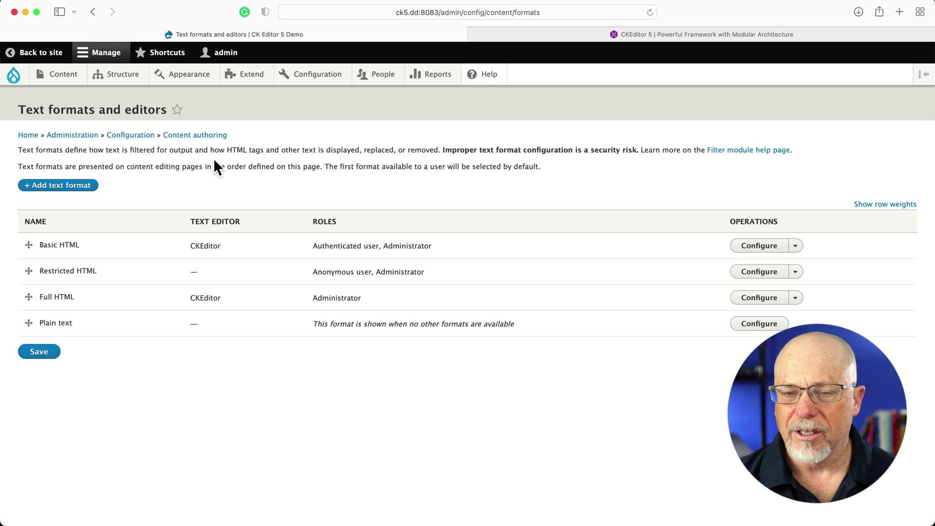
- In Basic HTML's configuration, choose CKEditor 5 as the text editor
click(758, 246)
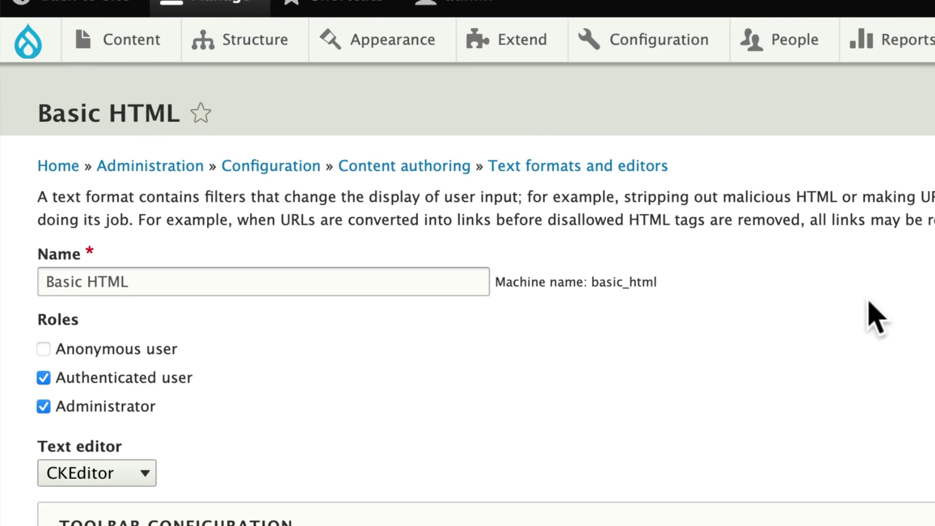
scroll(421, 195, down, 5)
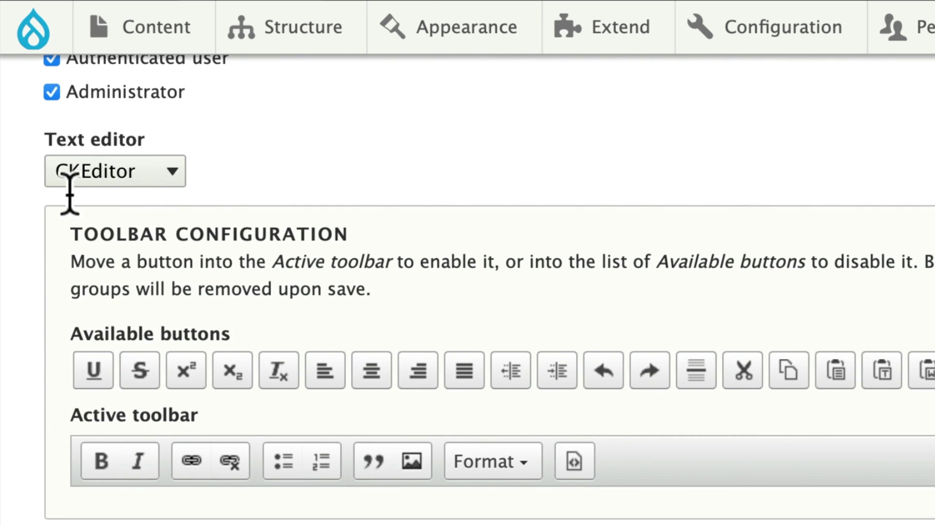
click(69, 177)
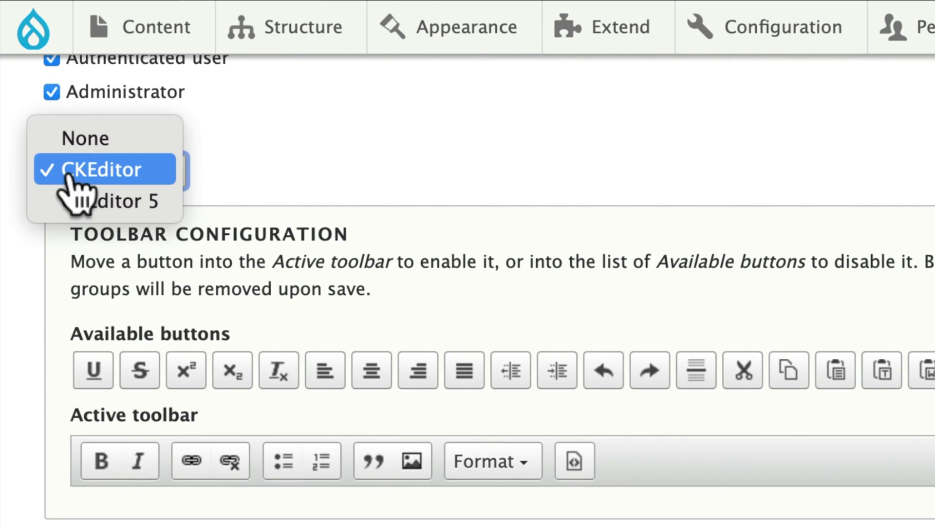
click(76, 201)
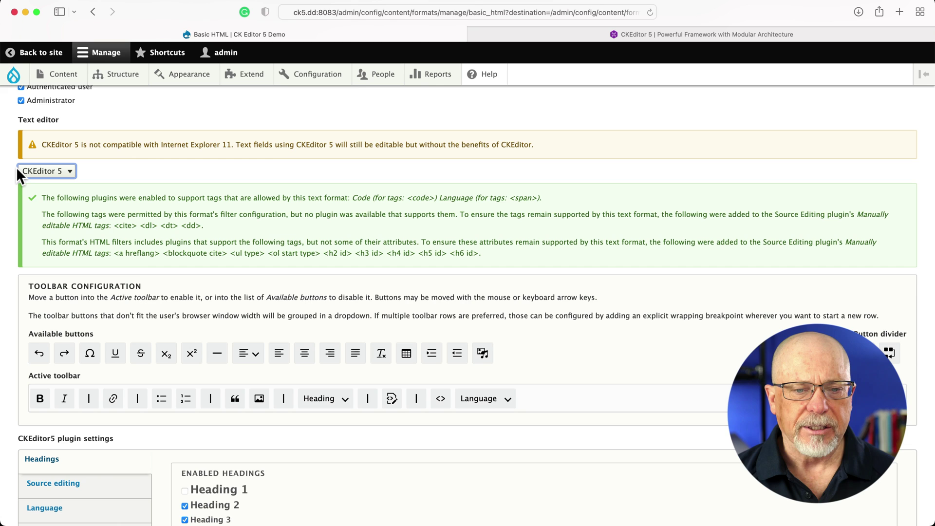
scroll(134, 261, down, 5)
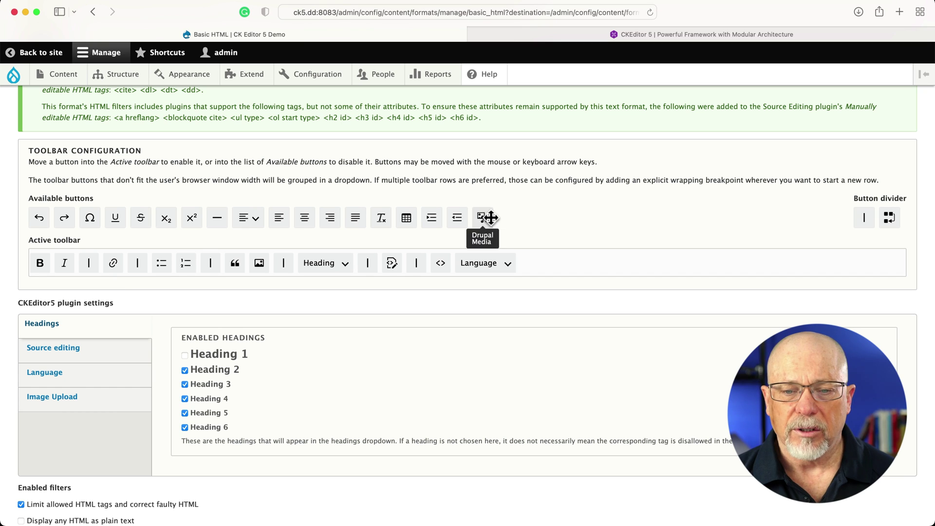
- Add the Drupal Media button to the active toolbar and move the Image button back to Available buttons
drag(482, 217, 284, 263)
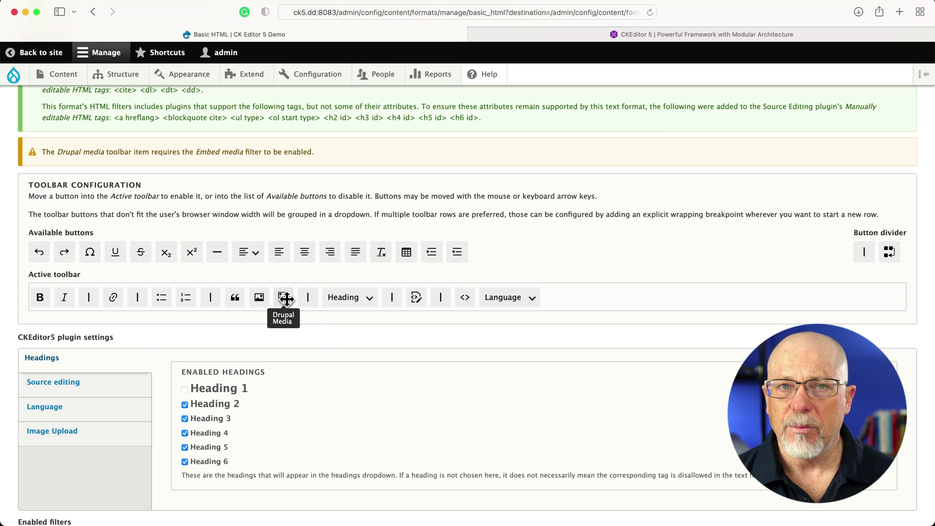
drag(258, 297, 446, 264)
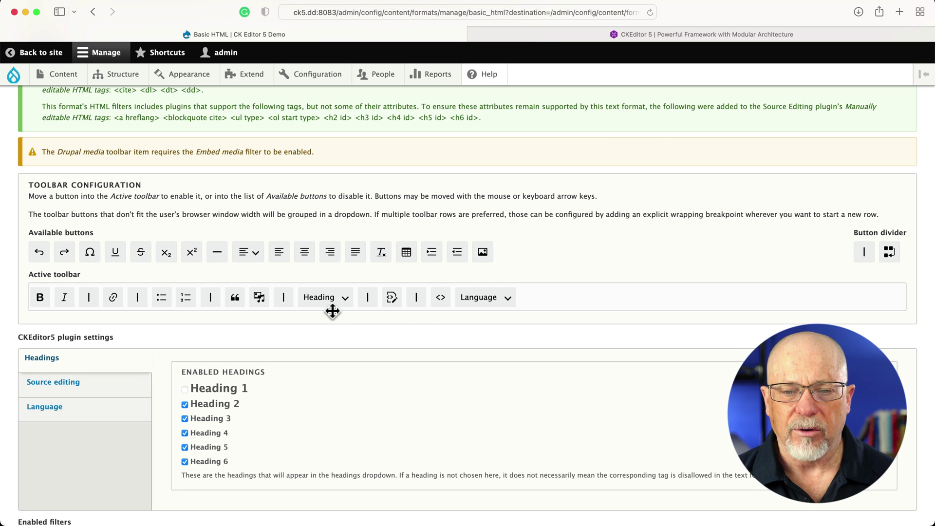
scroll(133, 255, down, 3)
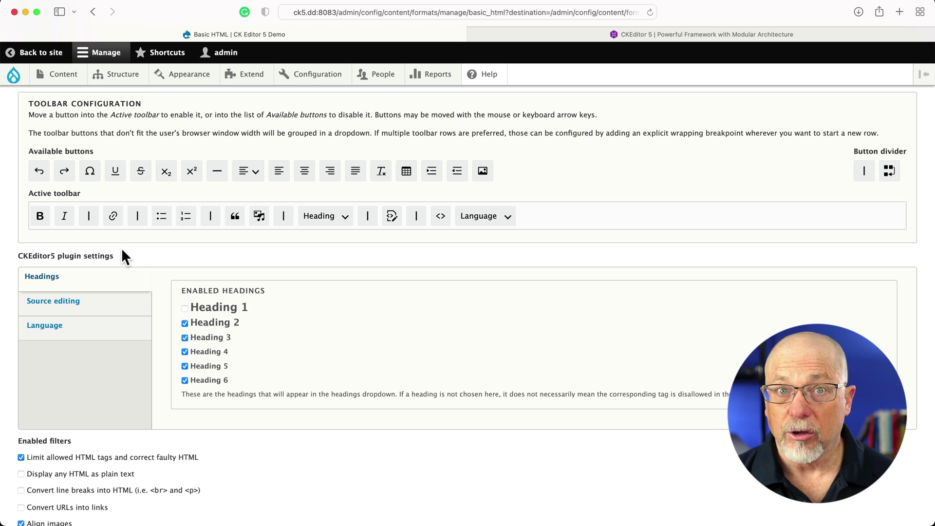
scroll(79, 232, down, 20)
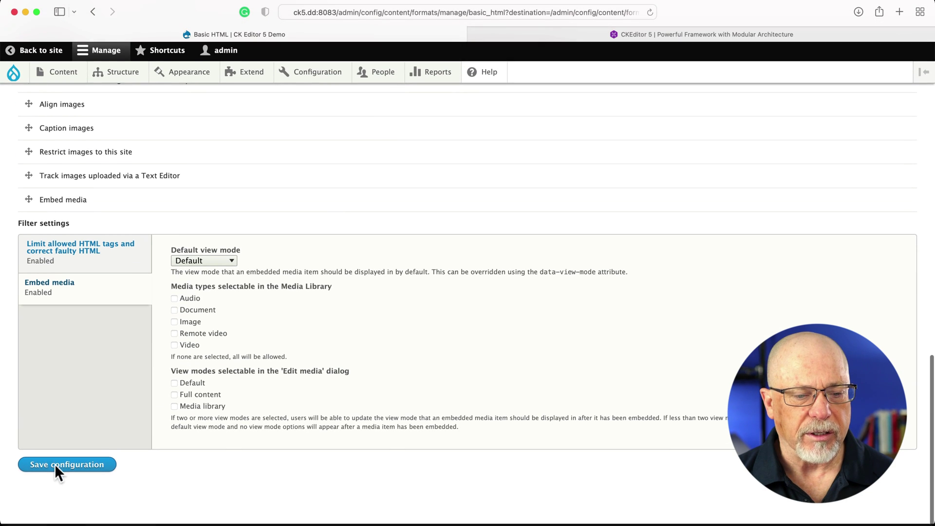
- Save the Basic HTML configuration, then create a new Article and paste lorem ipsum paragraphs into Body
click(57, 468)
mouse_move(64, 78)
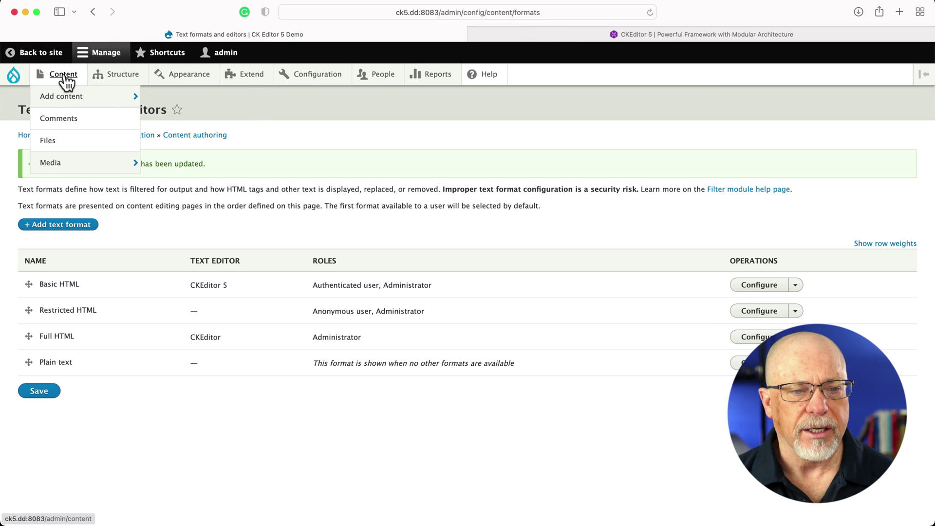
mouse_move(129, 100)
click(163, 98)
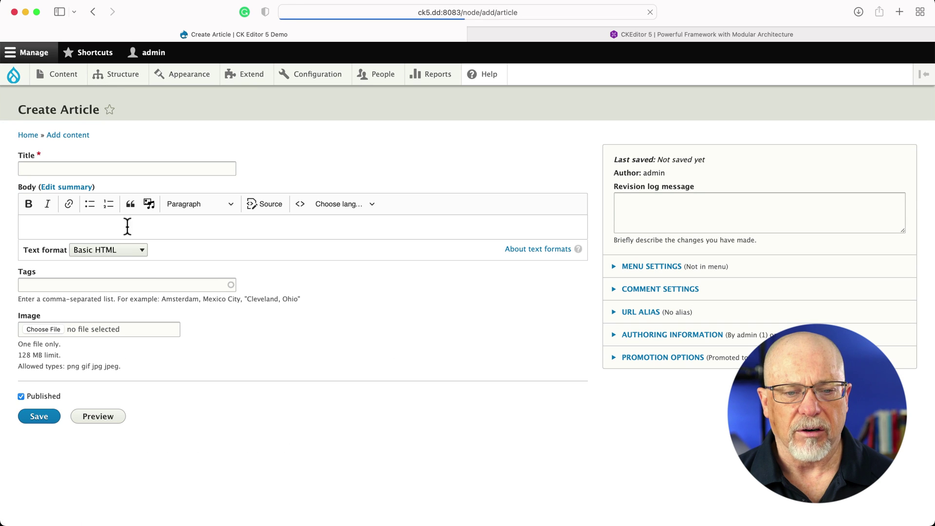
click(94, 228)
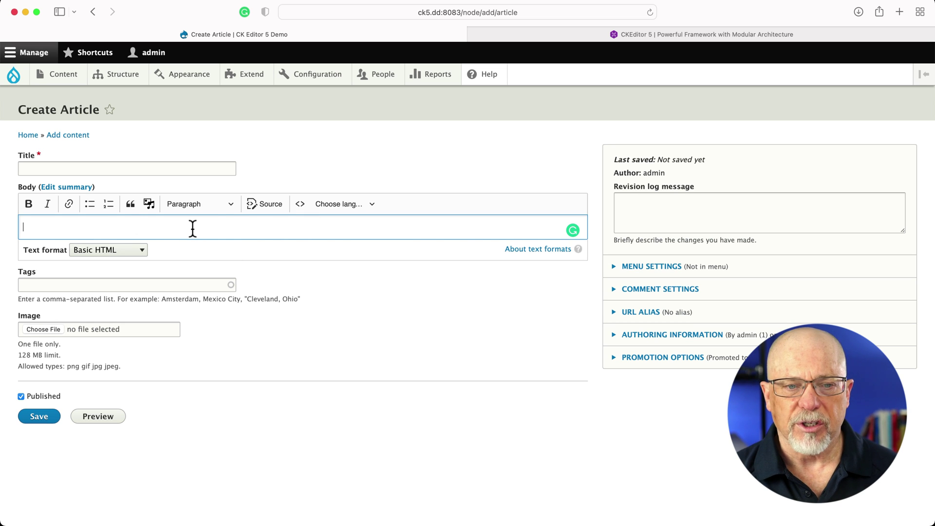
text(Lorem ipsum dolor sit amet, consectetur adipiscing elit. Cras auctor, diam vel tempor volutpat, ex magna sollicitudin quam, vitae tristique ligula massa ut lorem. Donec nunc mauris, imperdiet vel odio vitae, faucibus convallis mauris. Etiam sodales bibendum laoreet. Nunc laoreet, elit ac consequat aliquam, arcu turpis tempus turpis, eget tempus ipsum metus sed nulla. Ut iaculis porta dignissim. In cursus, augue a dapibus sodales, libero sem laoreet urna, vel vulputate felis nunc ut lorem. Sed vel vestibulum felis, eu egestas metus. Nam non arcu pharetra, rutrum magna eu, semper justo. Nulla vitae convallis lorem, a commodo enim. Fusce placerat magna sed arcu vehicula, non sollicitudin arcu rhoncus. Sed dapibus nisl vitae faucibus gravida. Fusce ut congue lorem, a condimentum orci. In odio mauris, tincidunt ac arcu porttitor, tempor ultricies ligula. Etiam auctor venenatis egestas. Pellentesque ut nisl quis erat facilisis scelerisque. Fusce a elit purus. Nam eget nisi pellentesque mi volutpat rhoncus. Sed mauris urna, bibendum in turpis nec, eleifend scelerisque ligula. Phasellus sollicitudin pharetra dictum. Suspendisse potenti. Donec eget tristique erat. In vitae ligula maximus, fringilla enim vel, dapibus risus. Sed pellentesque pulvinar consequat. Morbi ut consectetur mi. Vivamus vel venenatis justo. Nullam eget ligula vitae diam auctor aliquet aliquet eget nisl. Nullam sagittis efficitur semper. Vestibulum tempus ligula non ante ullamcorper, quis dapibus sem elementum. Nam maximus, ligula a tincidunt ornare, risus lectus pulvinar dolor, a maximus justo dui sit amet ex. Suspendisse fermentum fringilla tortor, quis venenatis augue pellentesque sed. Nam vitae nibh sollicitudin, bibendum felis nec, dictum libero. Duis suscipit scelerisque diam.)
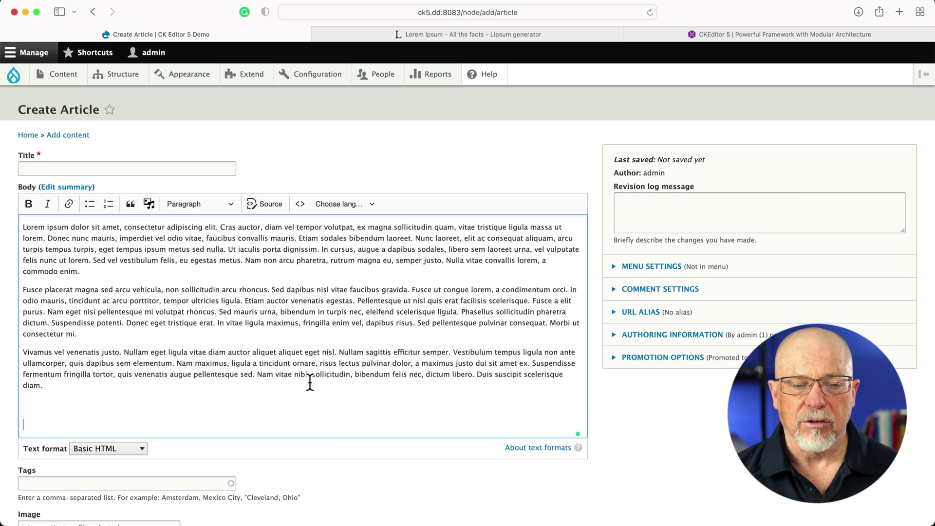
scroll(574, 250, down, 1)
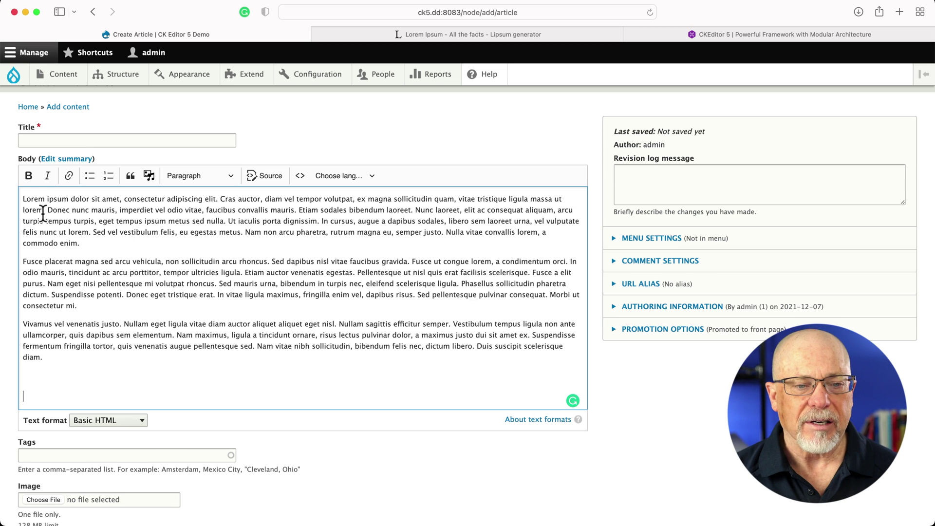
- Make 'Lorem ipsum dolor sit amet' bold and italic
click(24, 199)
shift+click(118, 200)
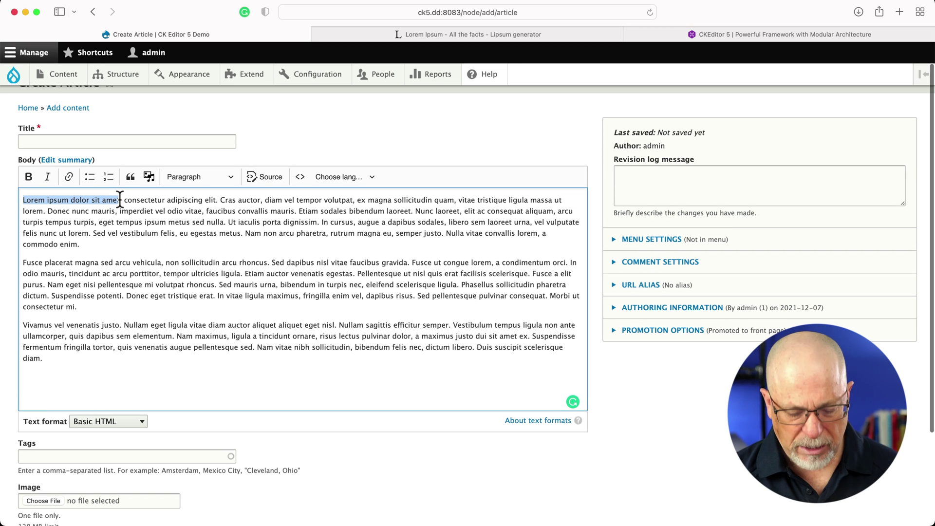
key(super+b)
key(super+i)
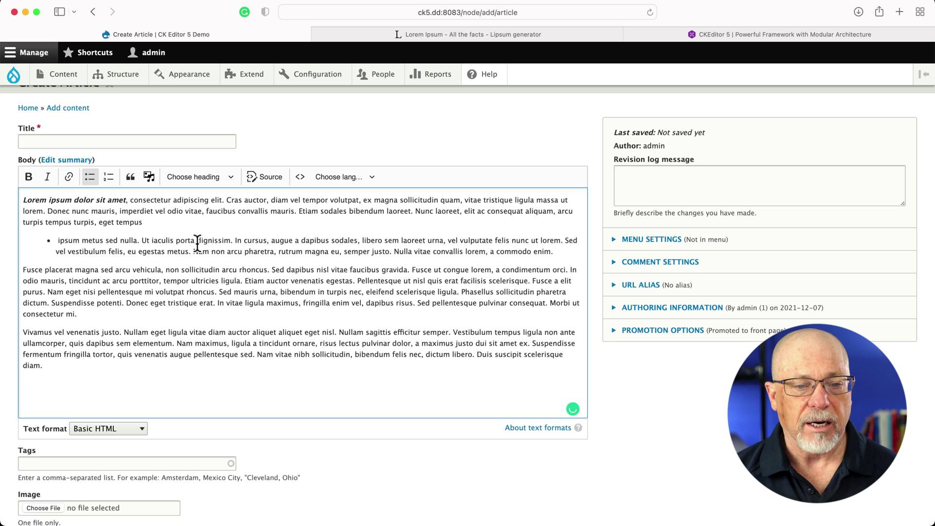
- Split the bulleted text into three bullet items after 'porta' and 'magna e'
click(197, 240)
key(Return)
click(198, 262)
key(Return)
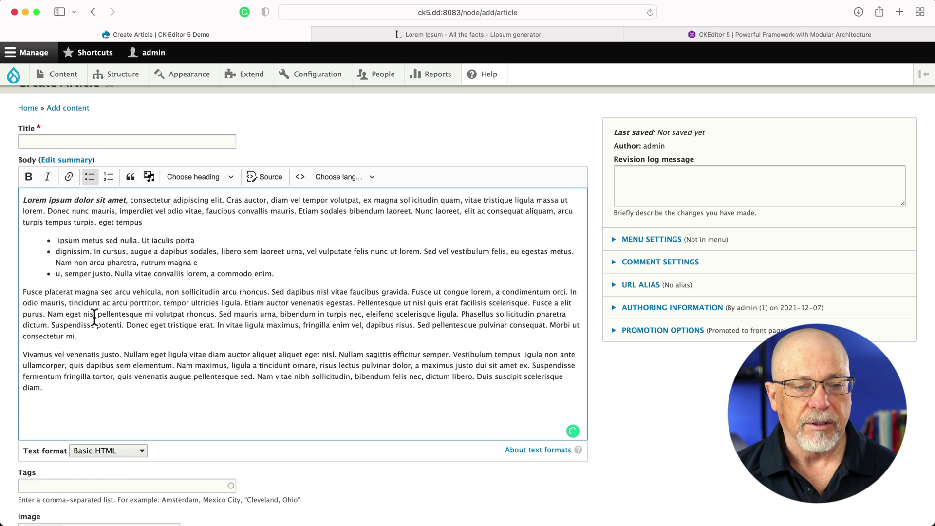
- Turn the Fusce placerat paragraph into a three-item numbered list
click(25, 292)
click(108, 177)
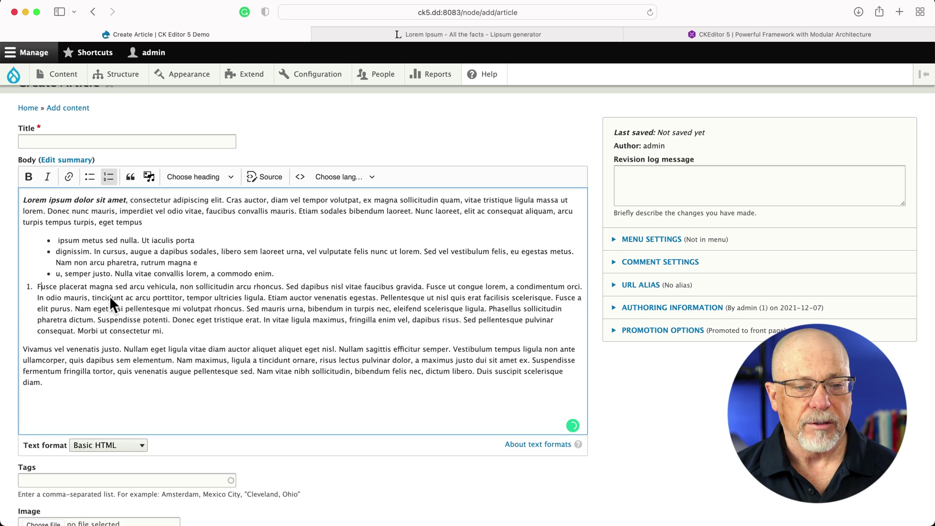
click(151, 286)
key(Return)
click(150, 320)
key(Return)
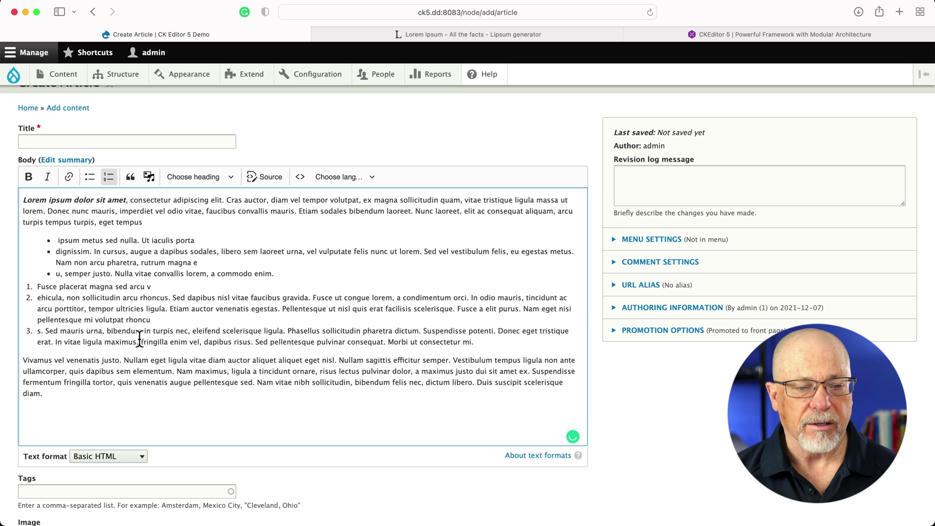
- Format the Vivamus paragraph as a block quote
scroll(140, 338, down, 1)
drag(23, 346, 27, 388)
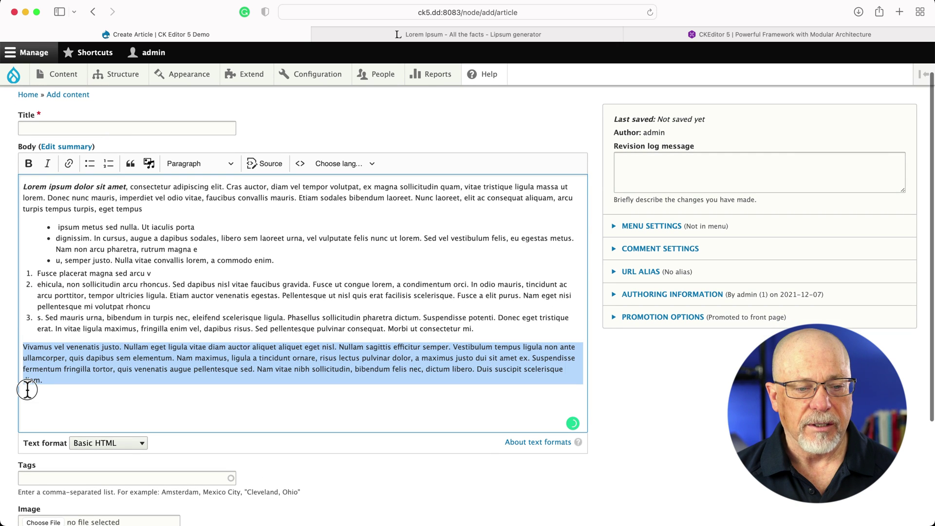
click(130, 165)
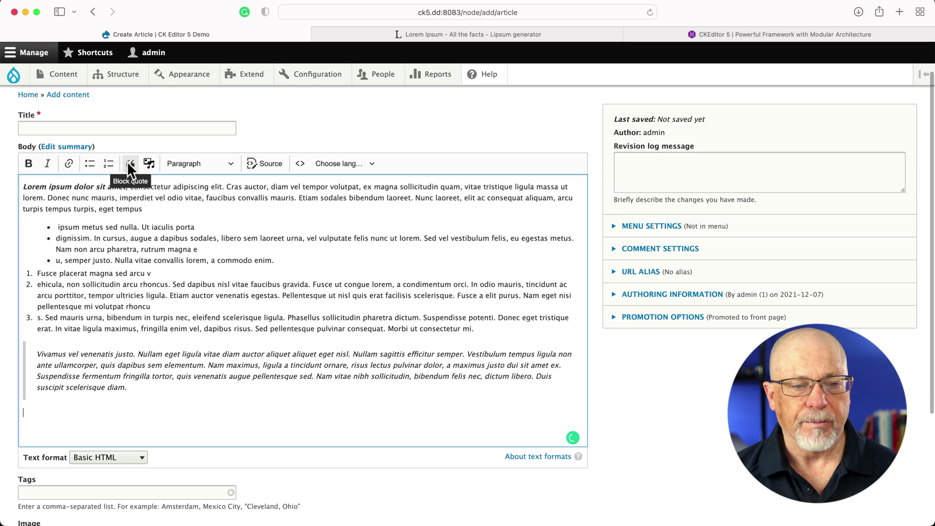
- Embed the Tower Bridge image from the media library below the block quote
click(148, 163)
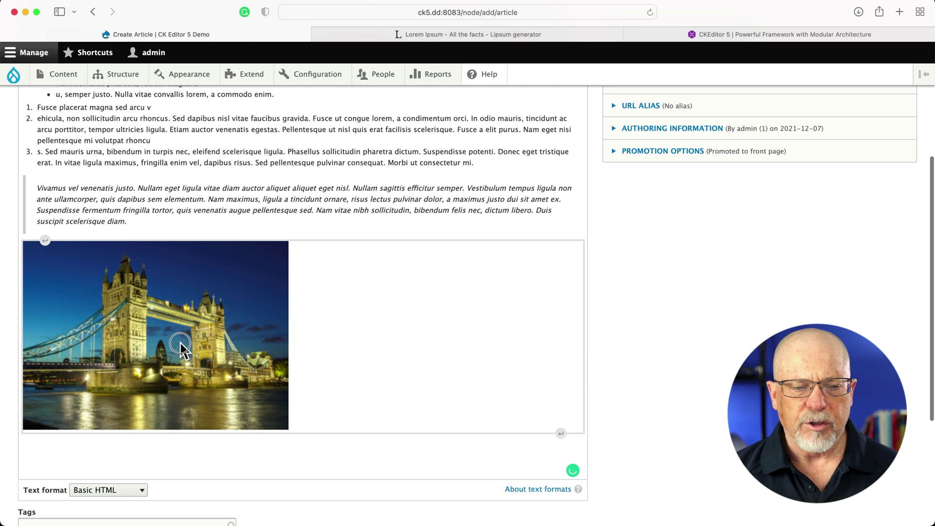
click(181, 346)
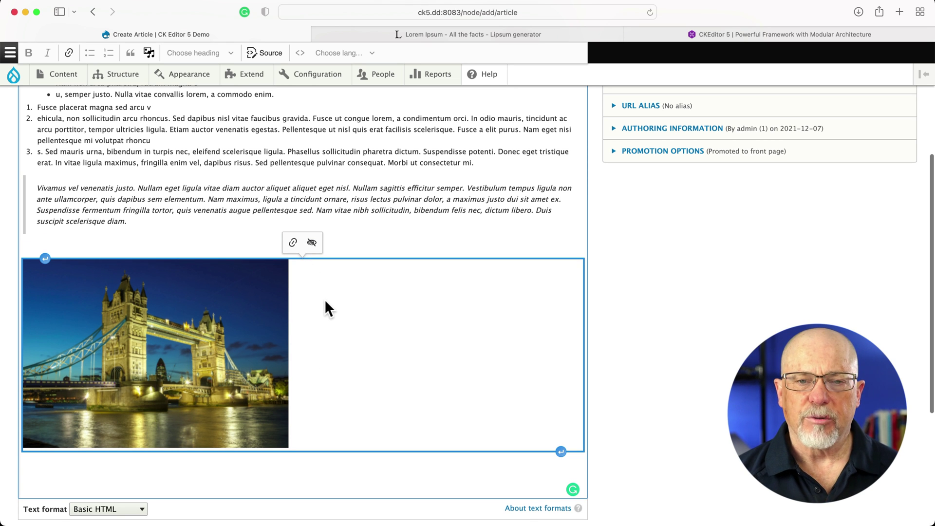
- View the body's HTML source, switch back to formatted view, and start linking 'turpis'
scroll(324, 298, up, 5)
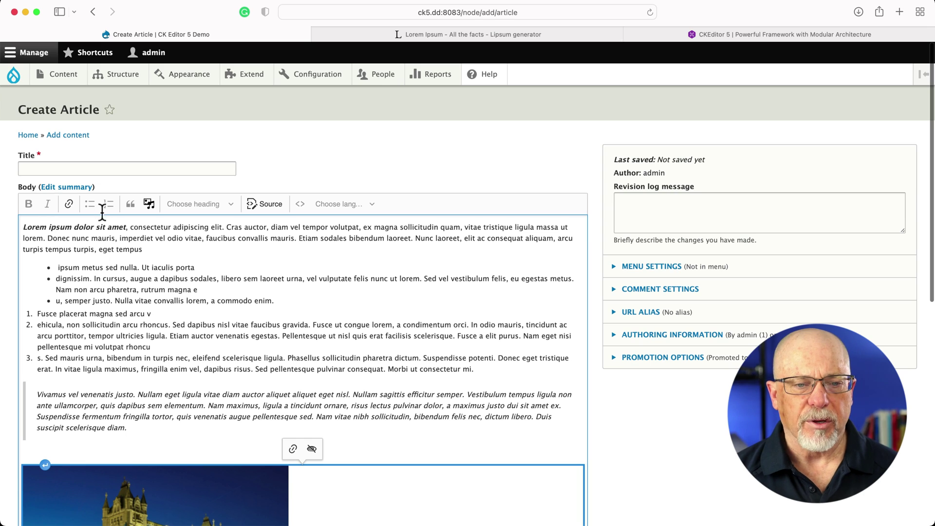
click(193, 246)
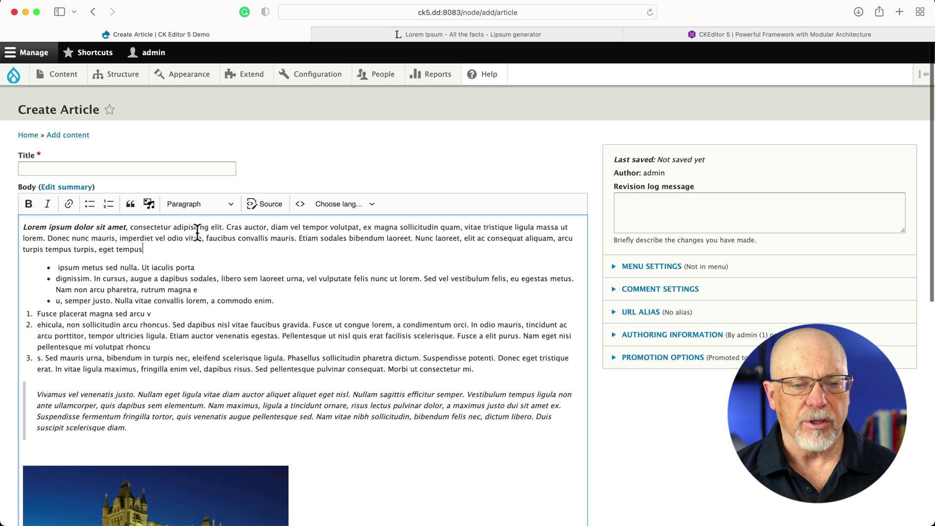
click(189, 205)
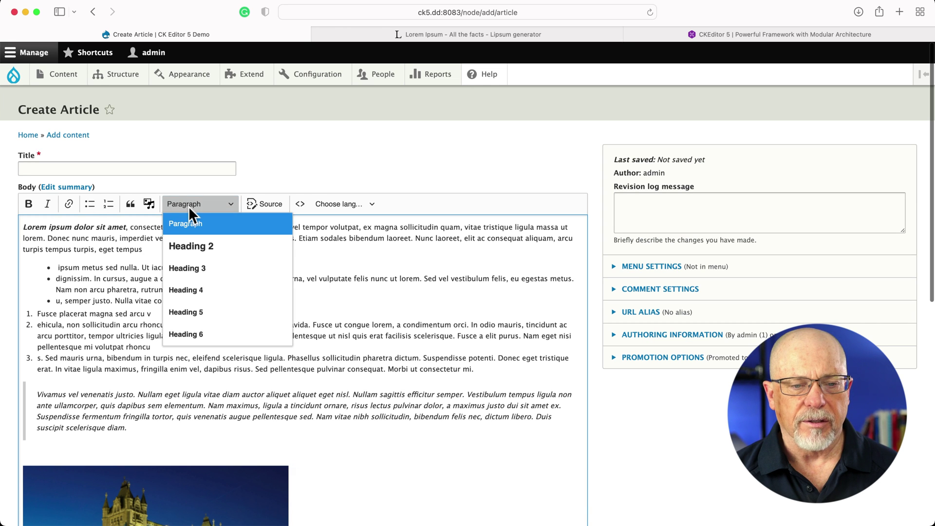
click(265, 202)
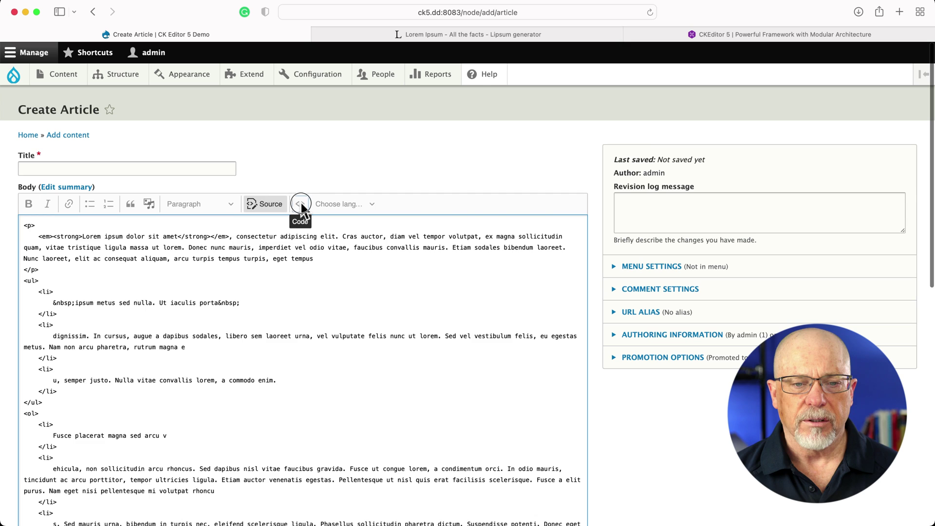
click(265, 203)
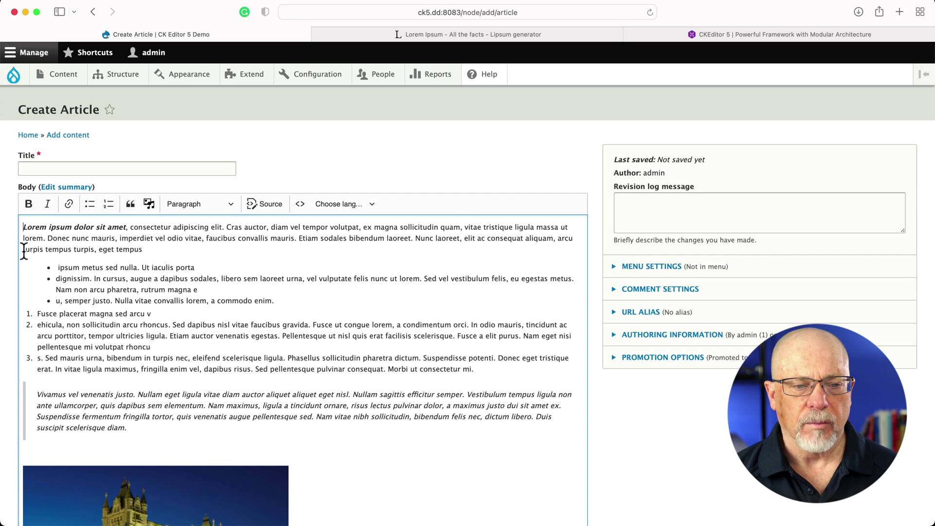
double_click(83, 249)
click(68, 202)
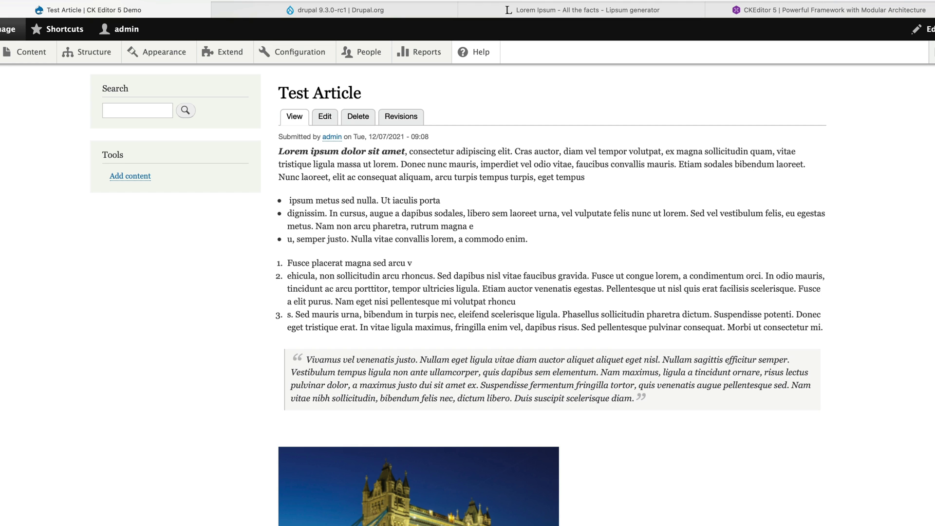
- Open the 9.3.0-rc1 release notes from the Other releases list on Drupal.org
scroll(141, 363, down, 5)
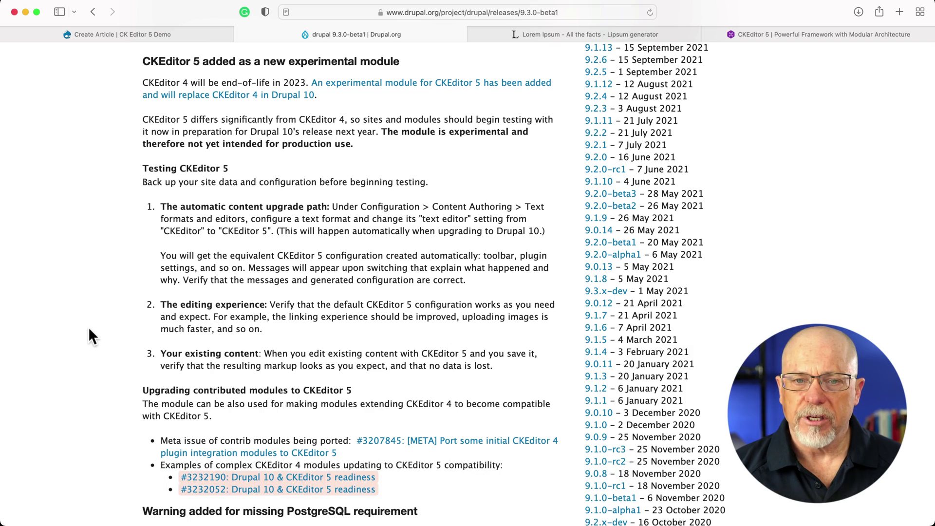
scroll(88, 336, up, 10)
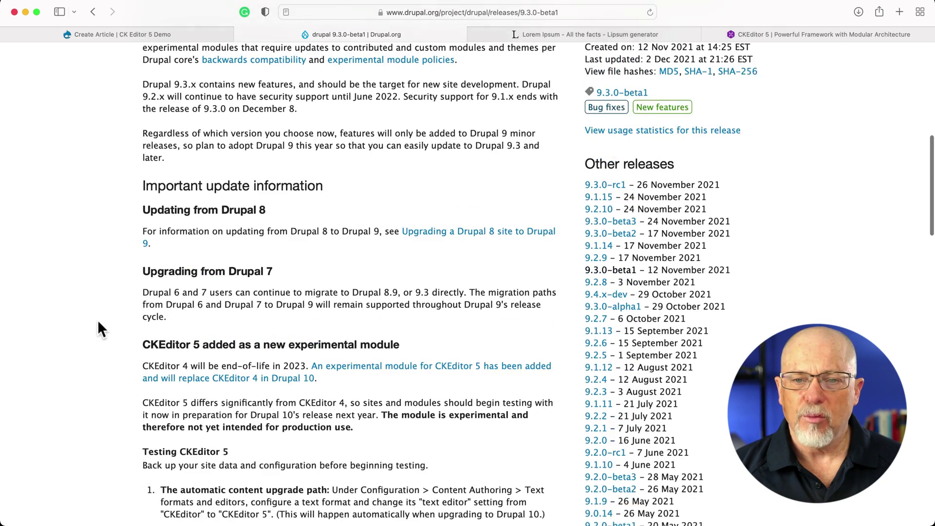
click(606, 206)
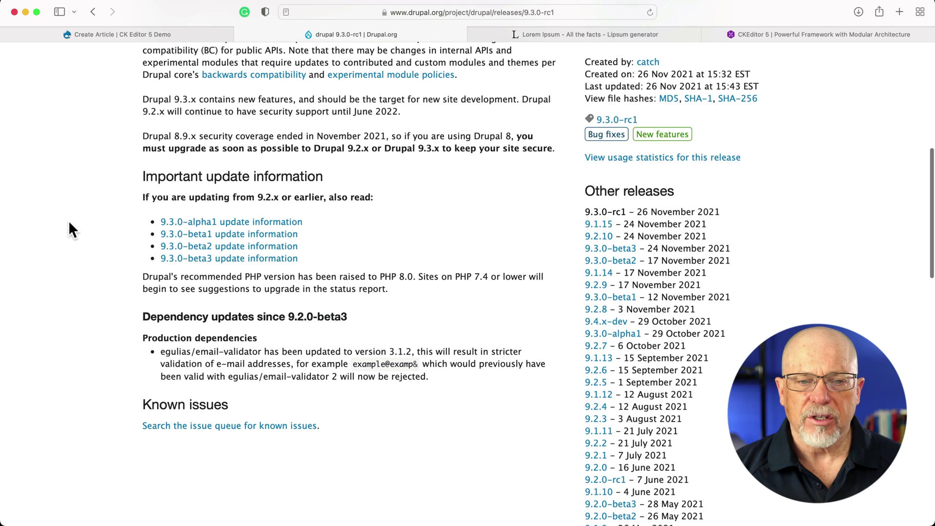